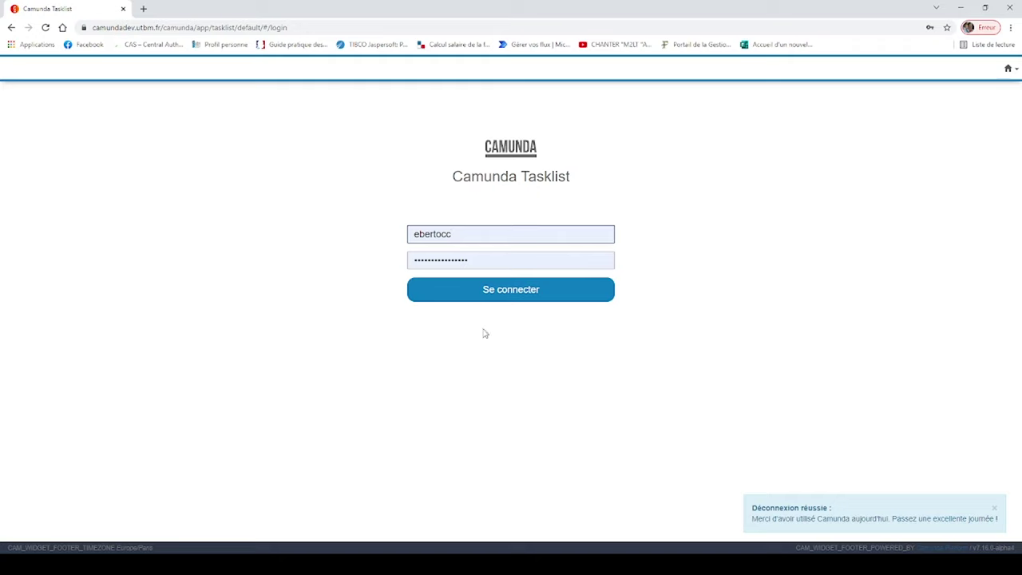
Sign in to Tasklist and start the Recruter_un_agent request form
left_click(498, 292)
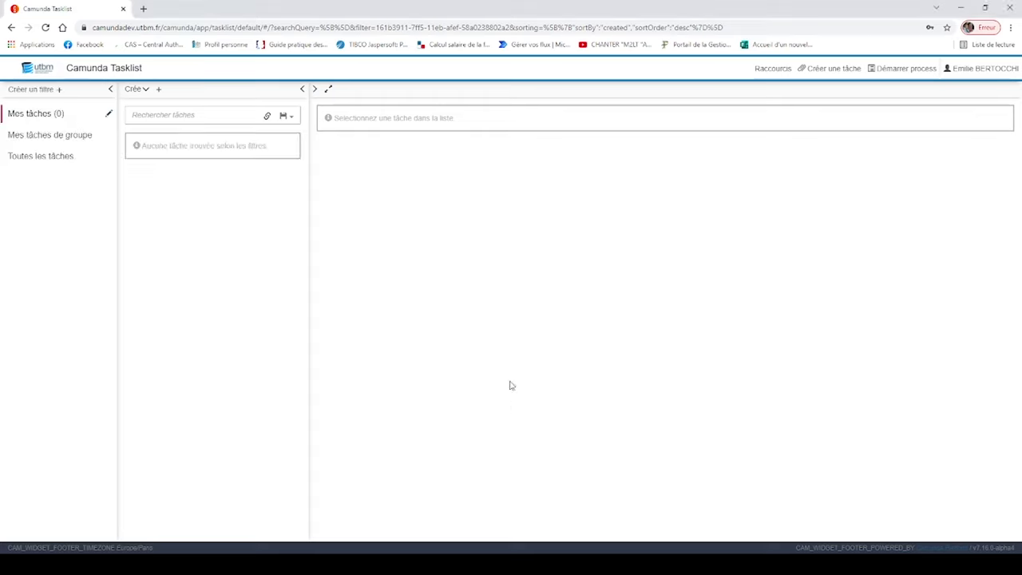
left_click(898, 70)
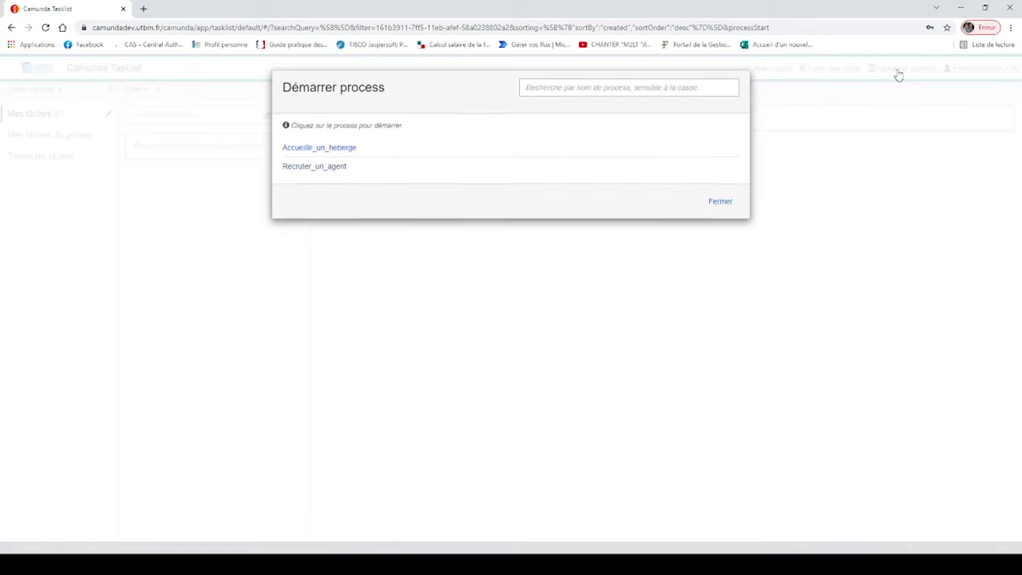
left_click(314, 168)
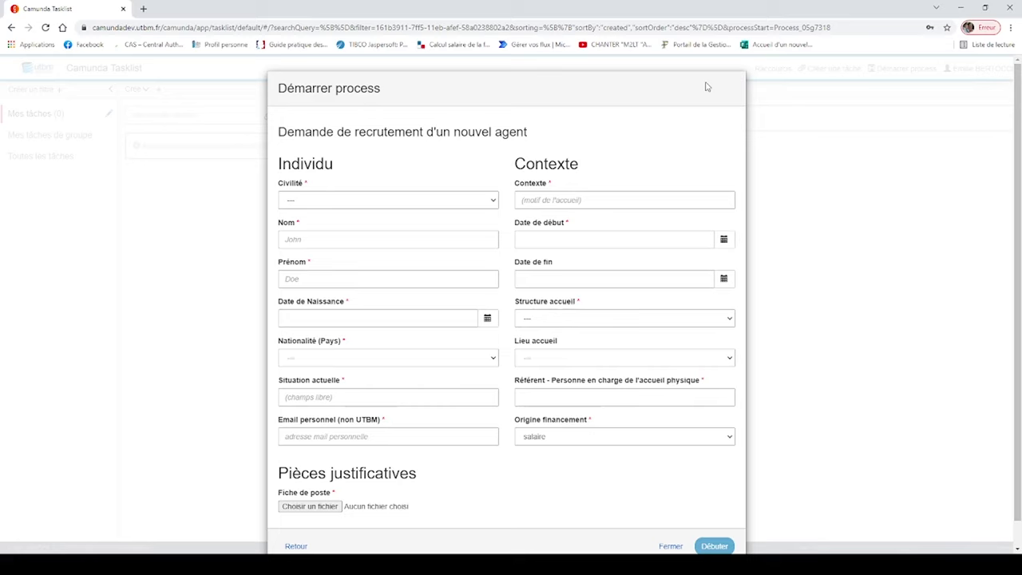
left_click(494, 205)
Set civility to Monsieur and enter the candidate's surname and first name
left_click(464, 233)
left_click(427, 238)
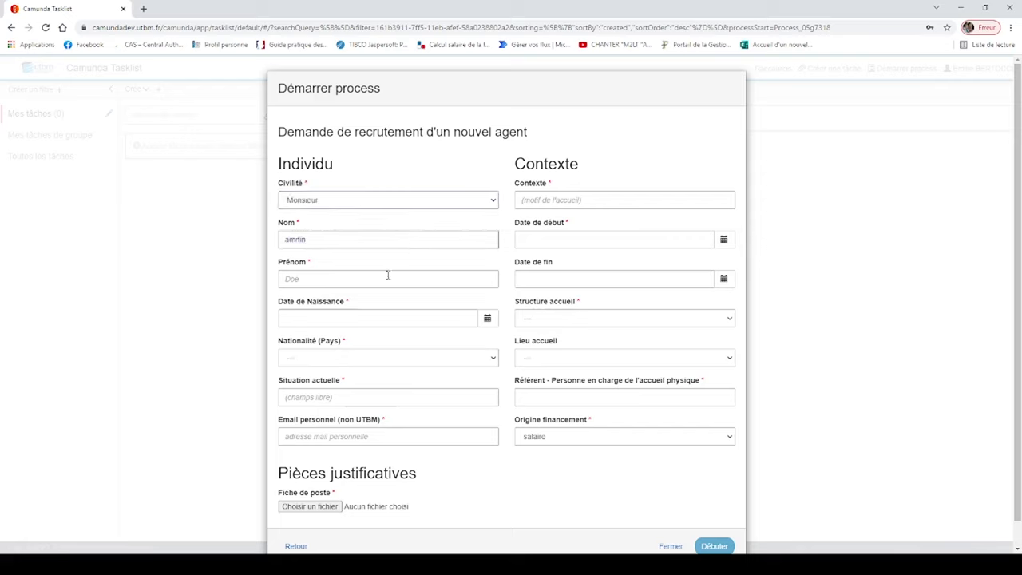
left_click(387, 278)
left_click(439, 297)
Enter birth date 01/01/1981, situation 'a la recherche' and the candidate's personal e-mail
left_click(360, 313)
type("01/01/1981")
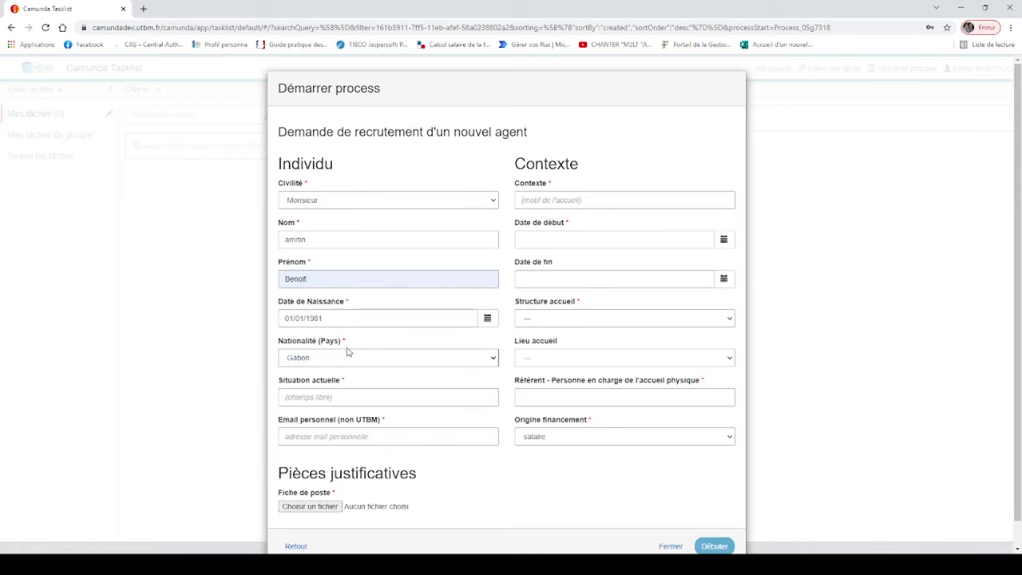
scroll(352, 343, "down", 1)
left_click(344, 366)
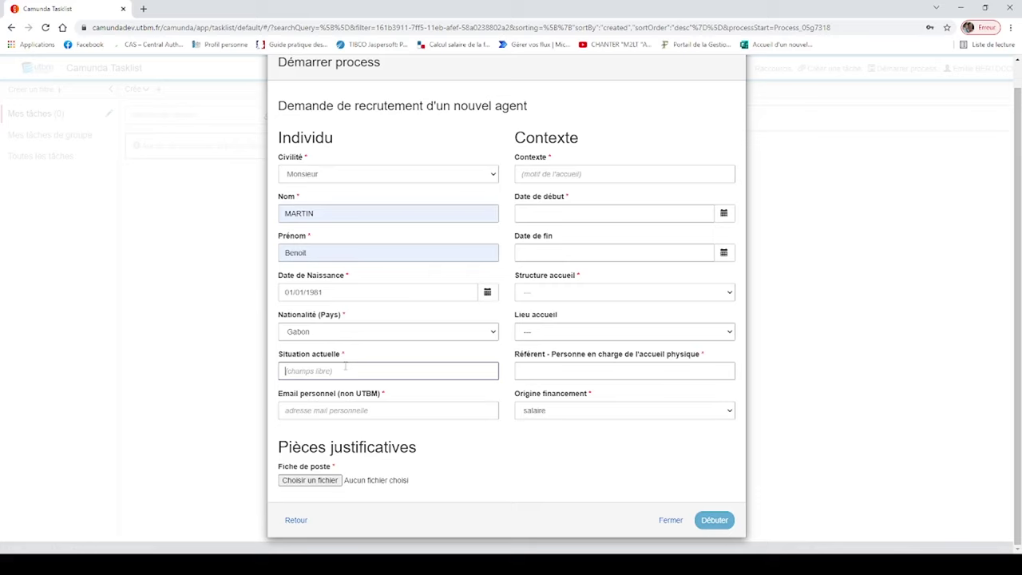
type("a la recherche")
left_click(388, 407)
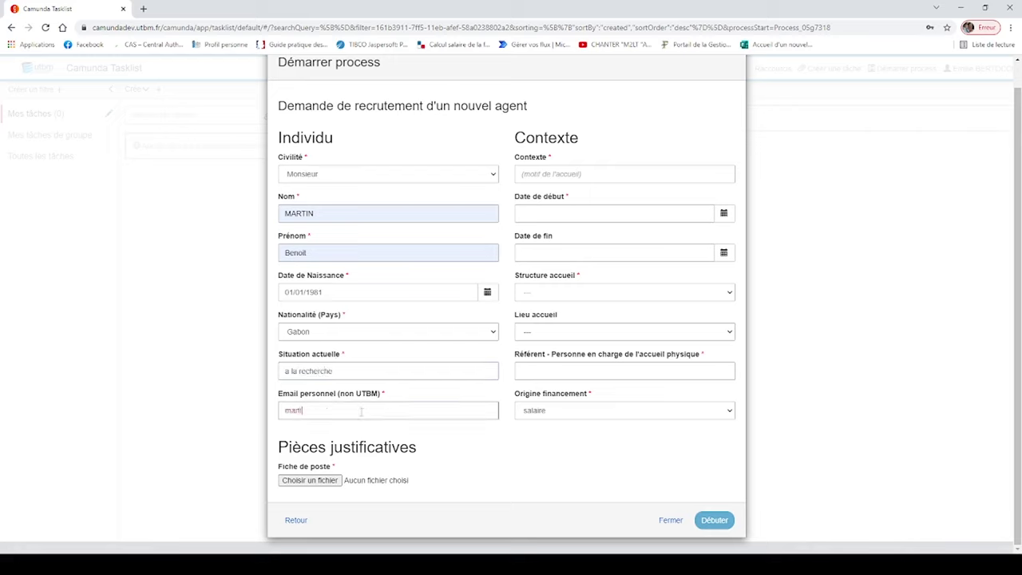
Enter context 'projet', start date 01/11/2021 and end date 21/12/2022
left_click(565, 178)
type("projet")
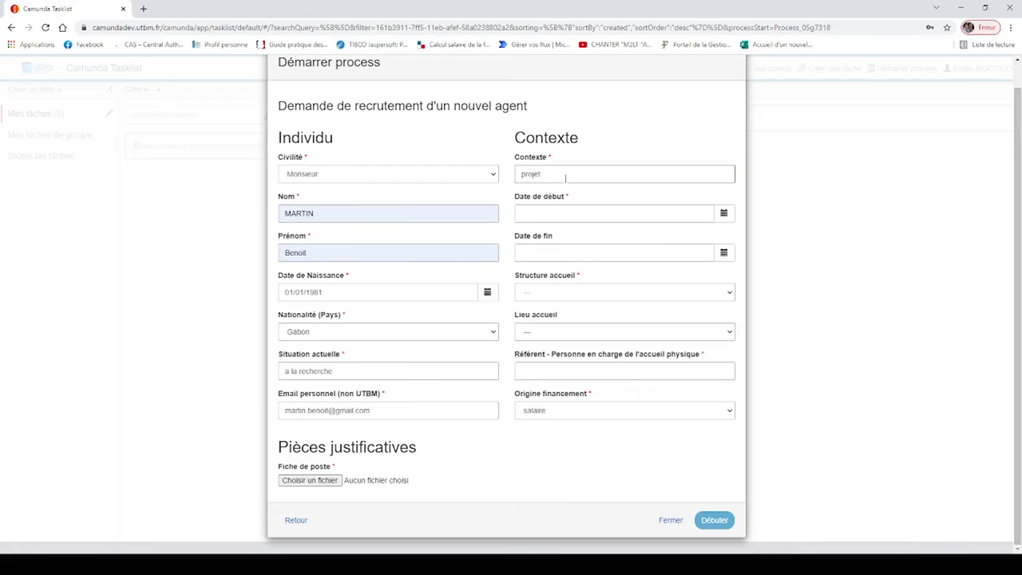
left_click(566, 215)
type("01")
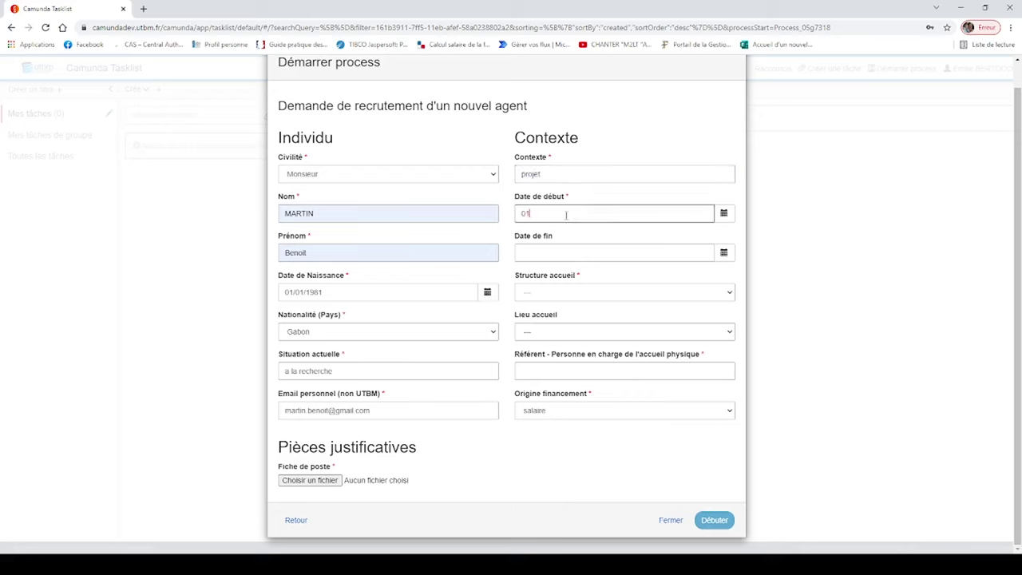
type("/11/2021")
left_click(562, 257)
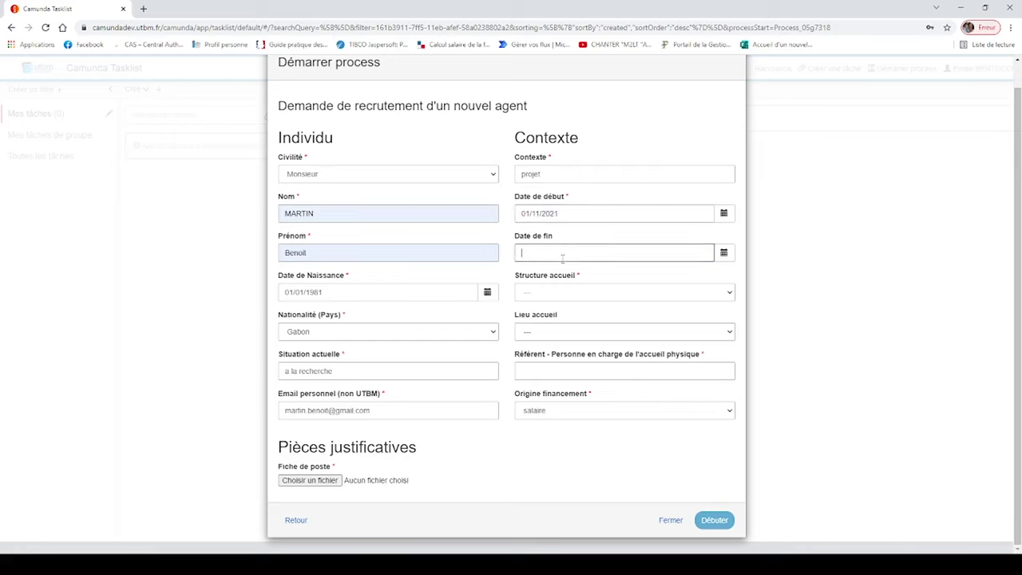
type("21/12/2022")
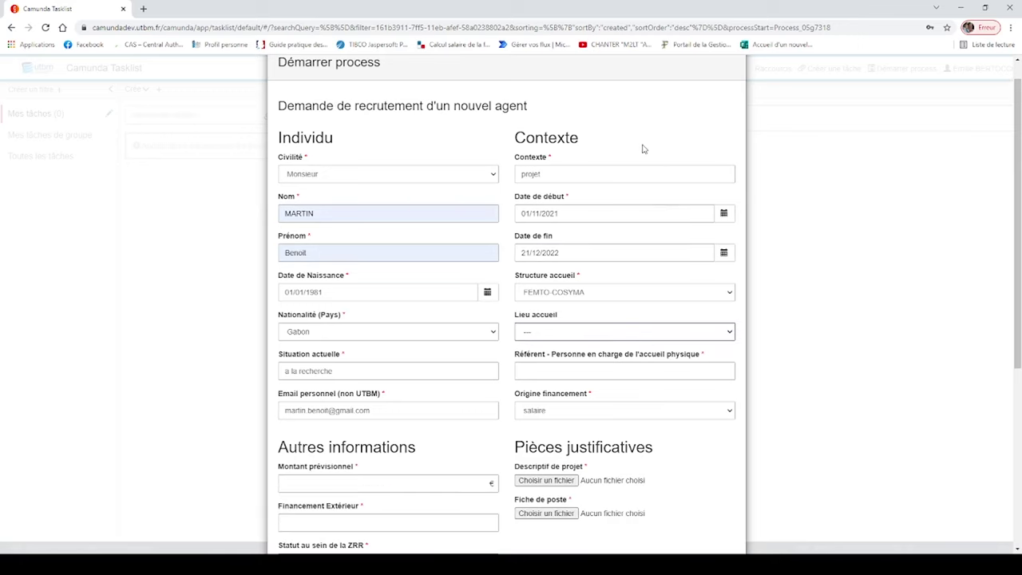
Fill the physical reception referent from the suggested person
left_click(618, 371)
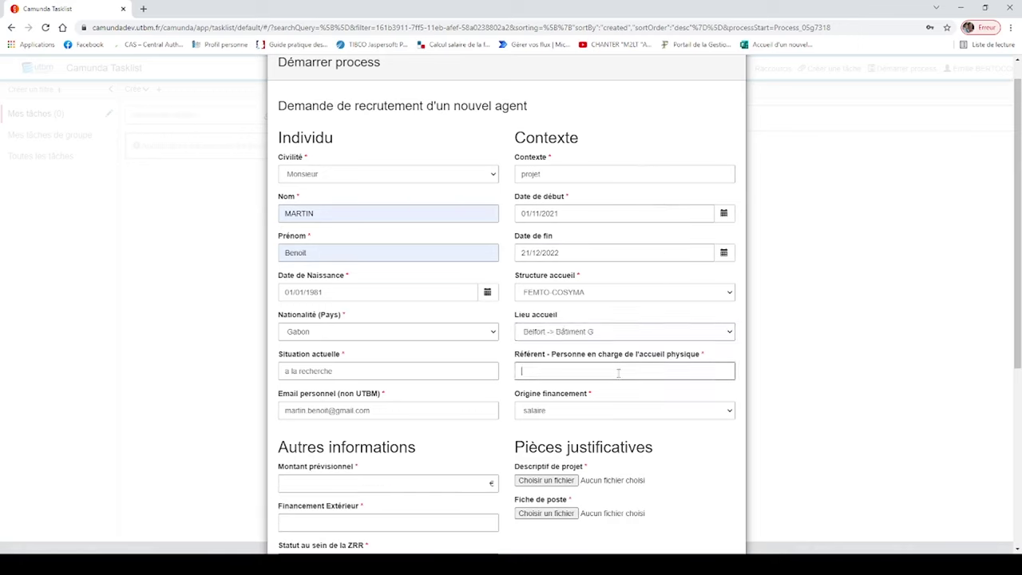
left_click(606, 401)
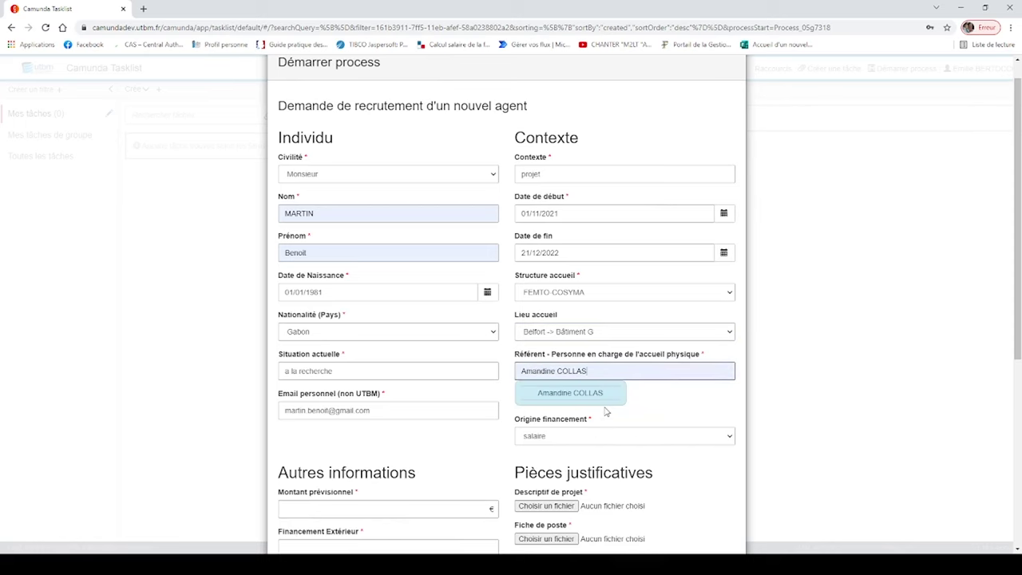
scroll(605, 411, "down", 3)
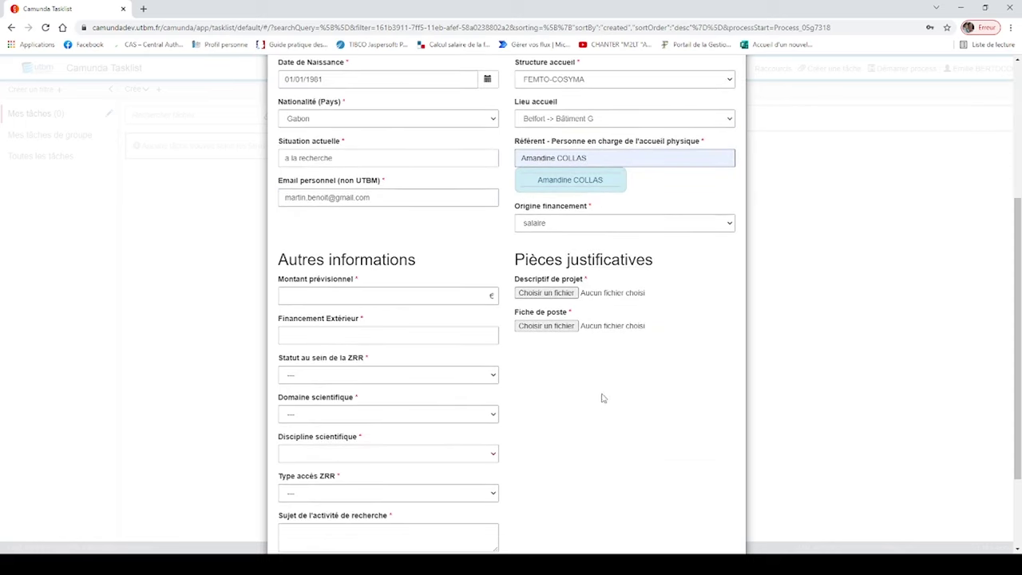
Set the forecast amount to 2500 and external funding to OUI
key("Tab")
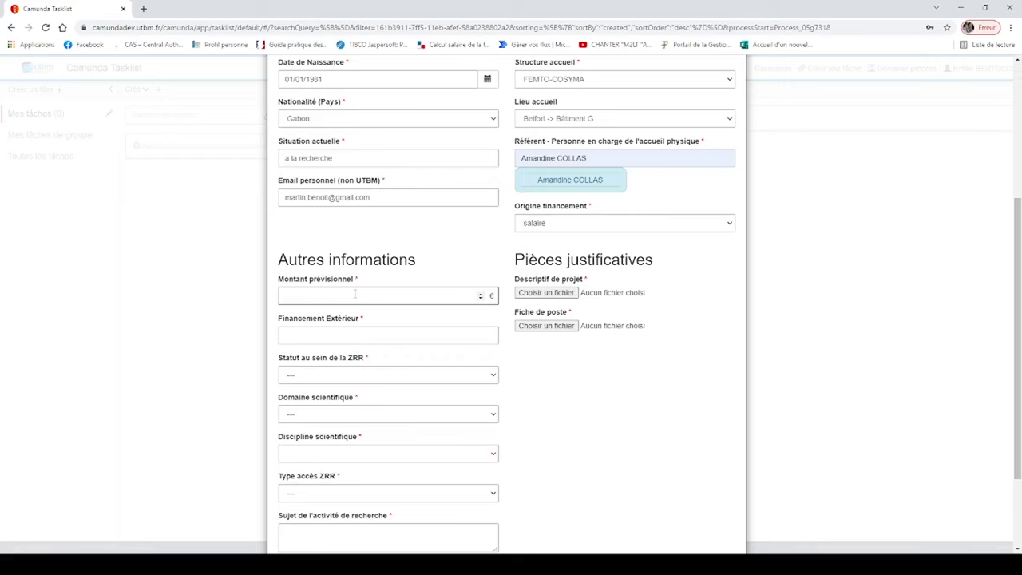
type("2500")
left_click(364, 336)
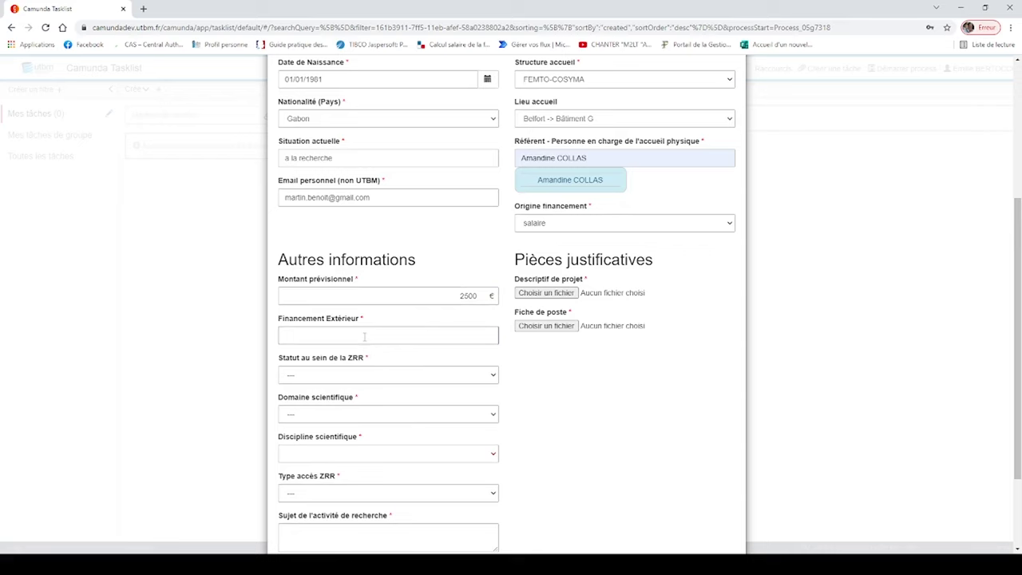
left_click(349, 370)
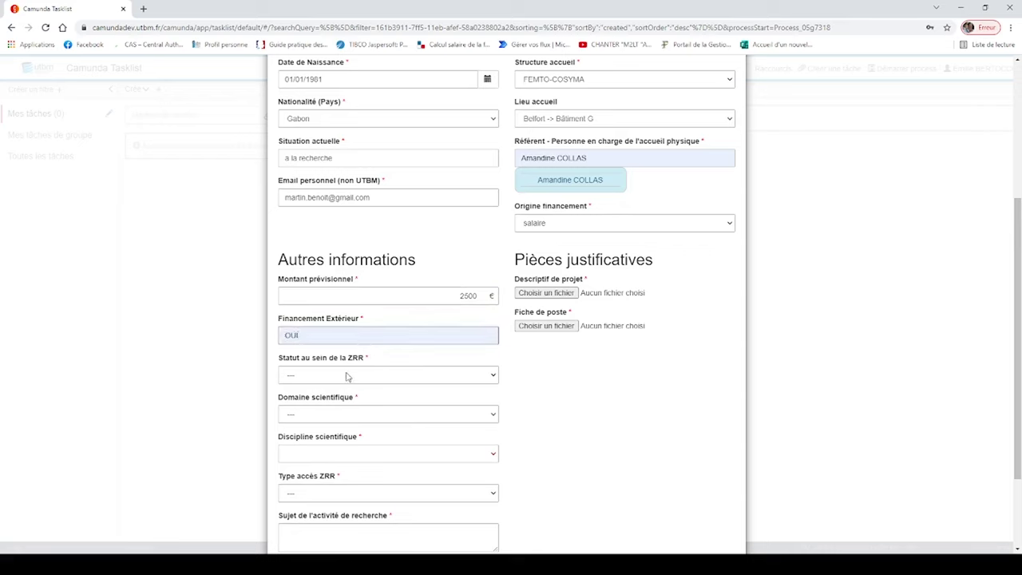
scroll(347, 376, "down", 1)
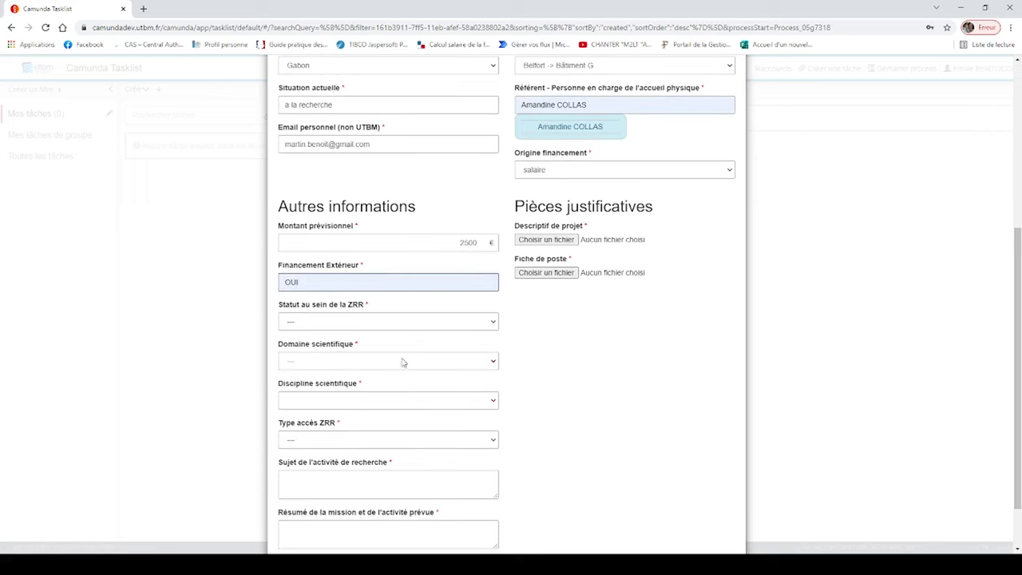
Set ZRR status CDD, Sciences de la société, Droit public, and physical and virtual access
left_click(491, 322)
left_click(433, 373)
key("Tab")
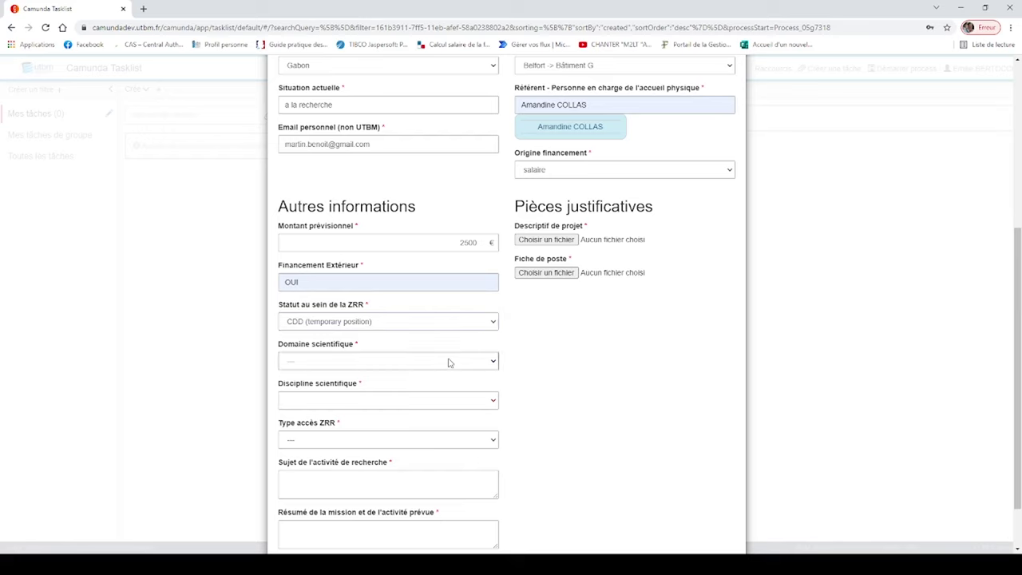
key("Down")
key("Tab")
key("Down")
key("Tab")
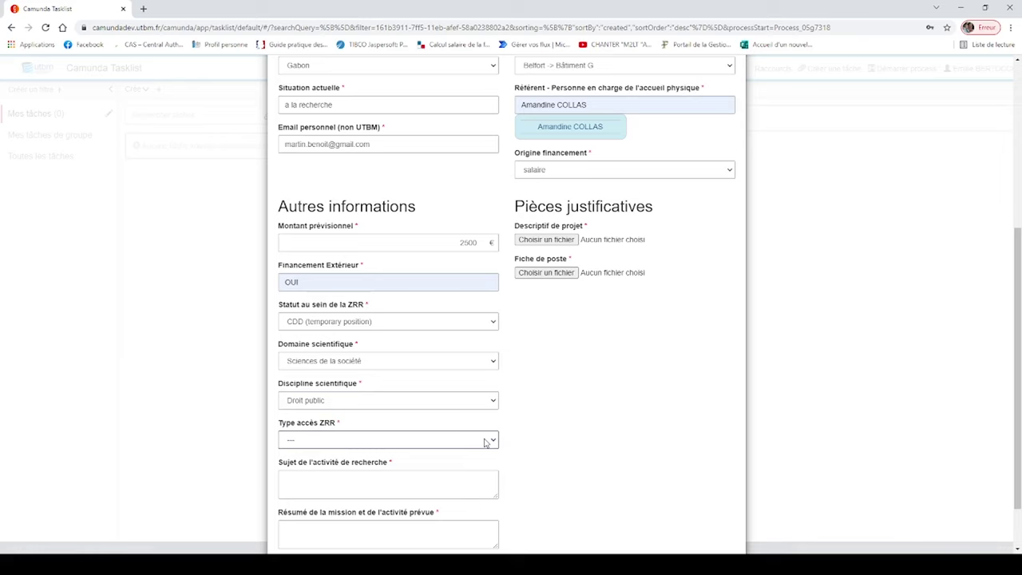
key("Down")
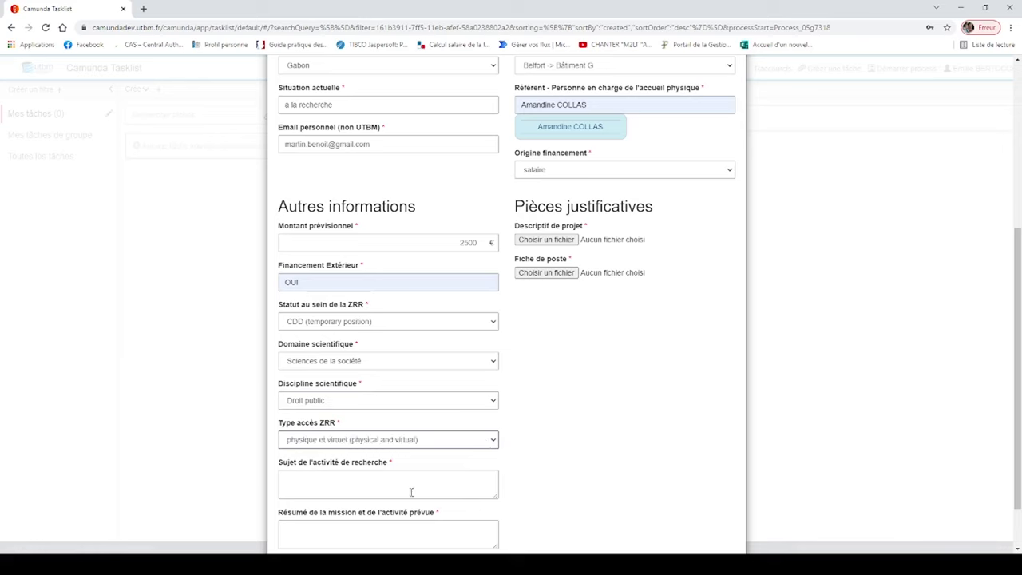
Enter 'sujet' as the research activity subject
left_click(401, 485)
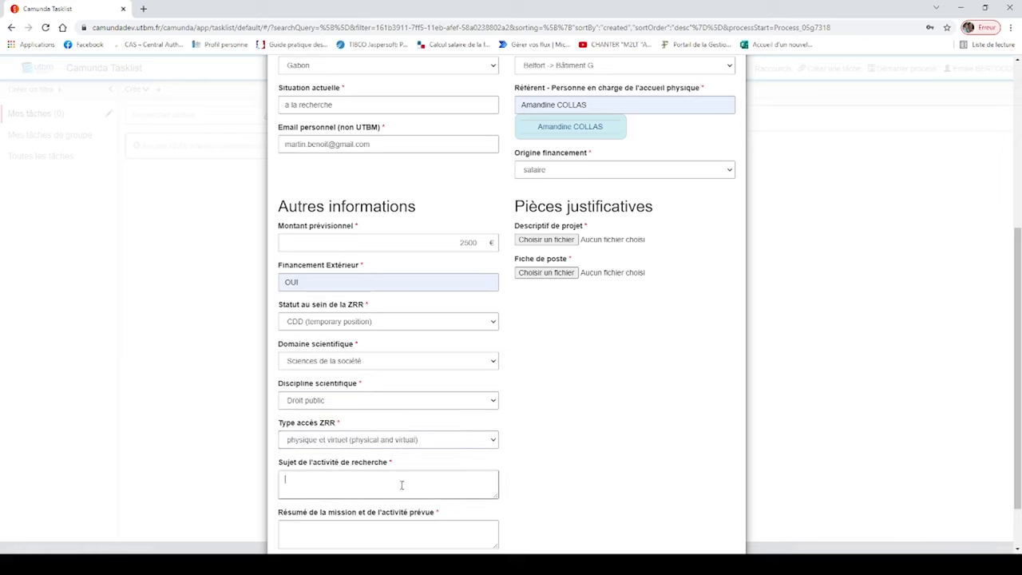
type("sujet")
scroll(400, 479, "down", 2)
Write a short mission summary
left_click(391, 470)
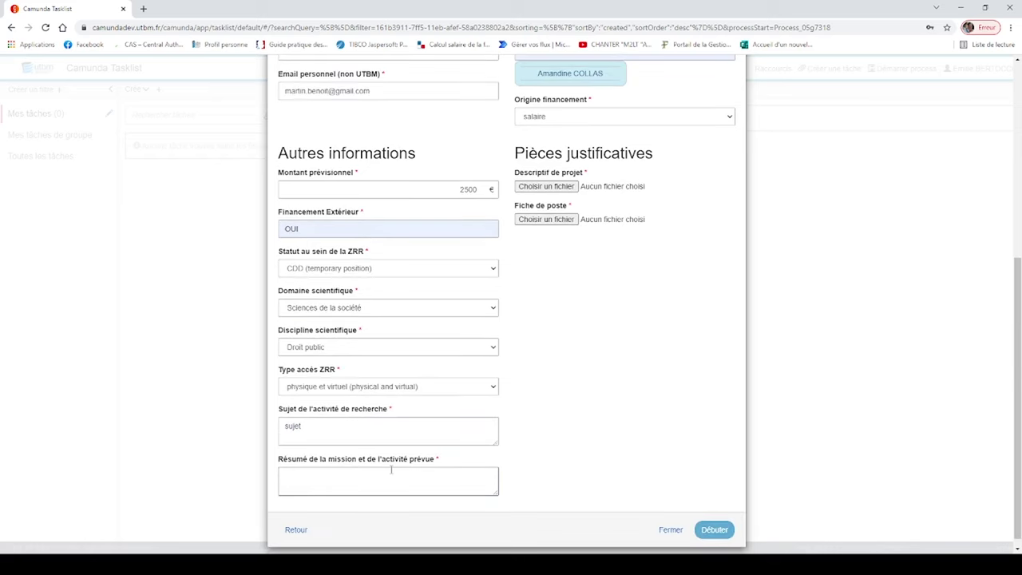
type("re")
scroll(479, 324, "up", 2)
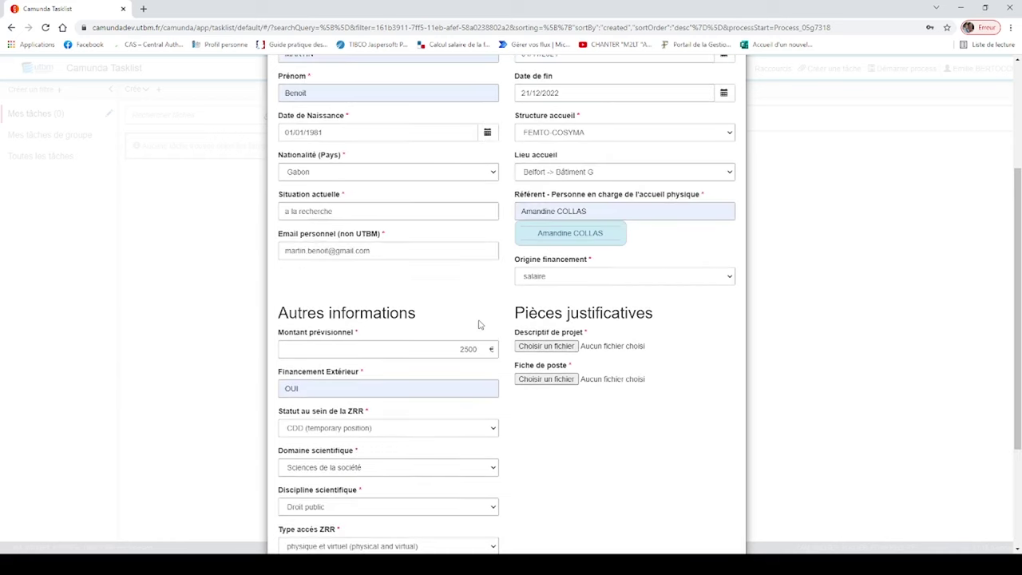
Attach camunda accueil.png as project description and unnamed (1).jpg as job sheet
left_click(557, 348)
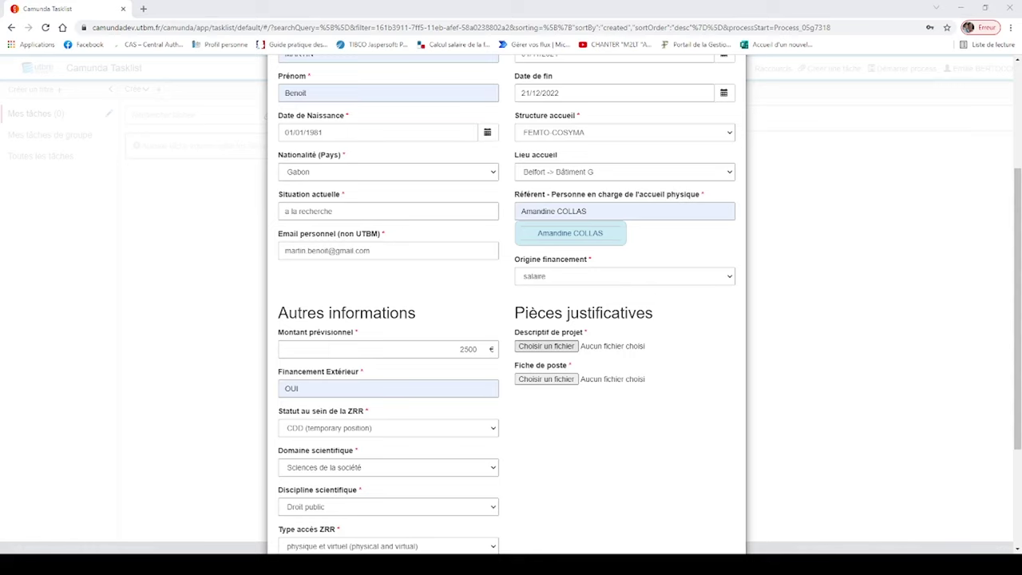
key("Return")
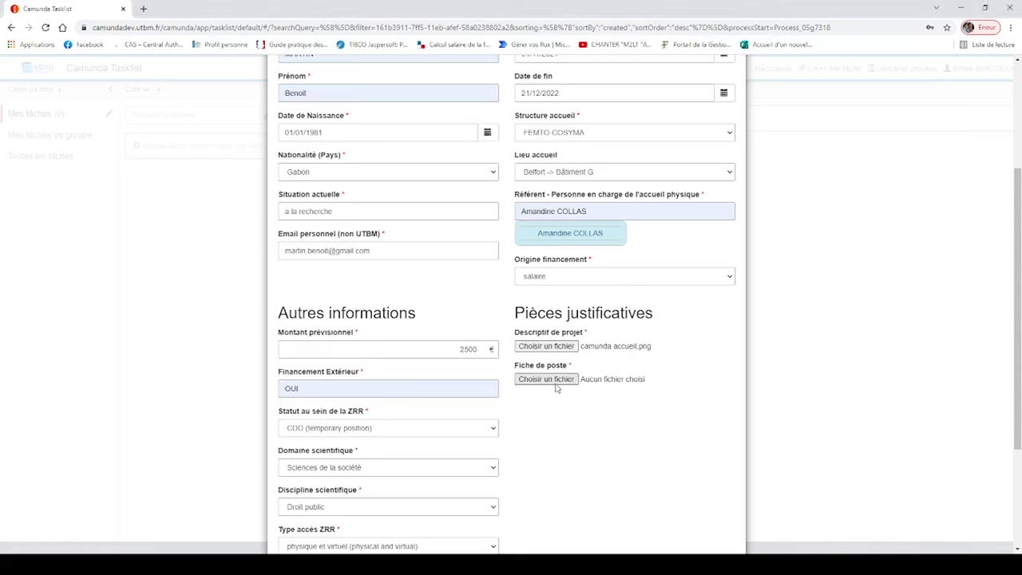
left_click(543, 380)
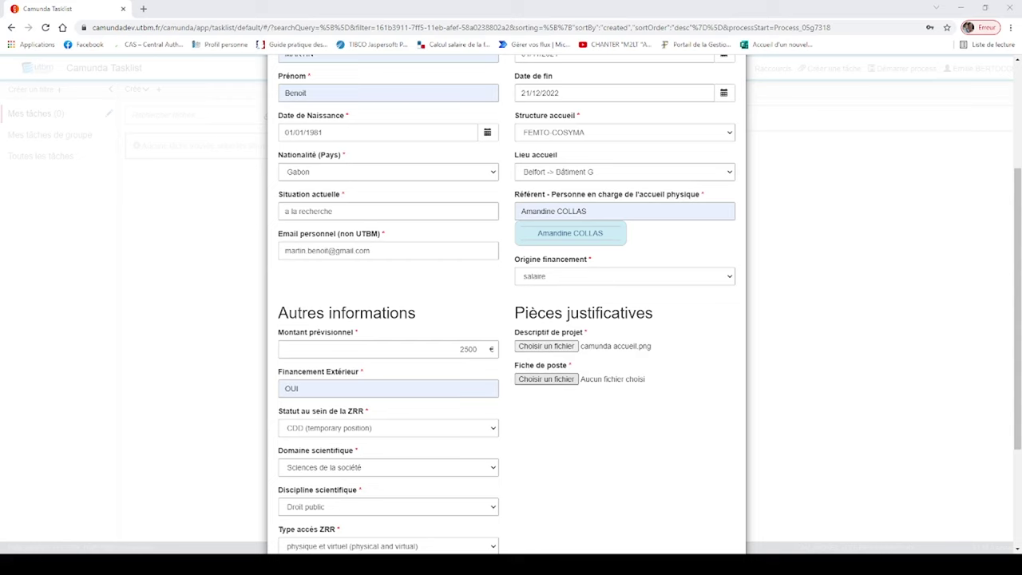
double_click(162, 94)
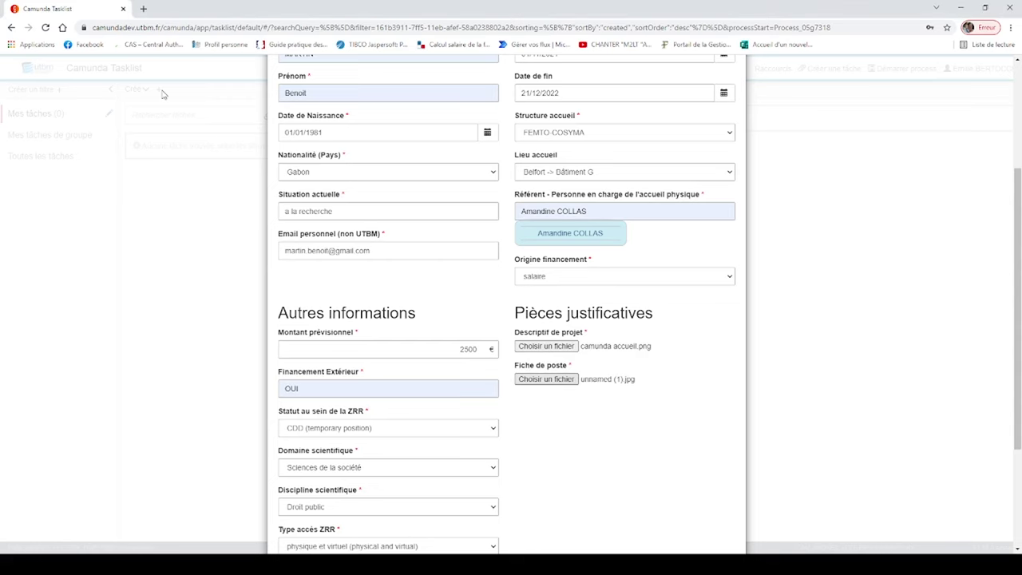
scroll(540, 420, "down", 3)
scroll(541, 419, "up", 5)
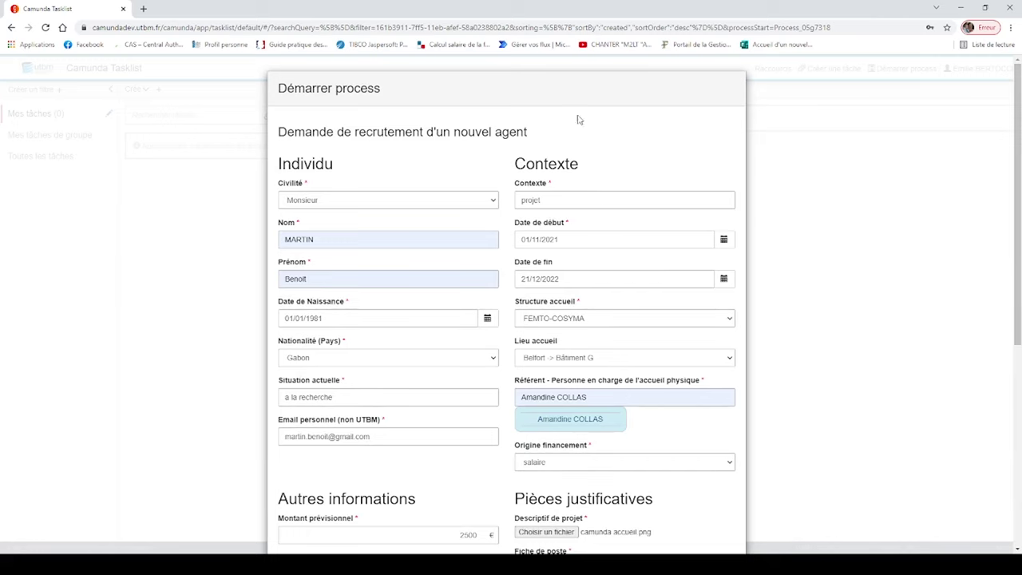
scroll(680, 433, "down", 1)
Submit the completed request with Débuter to start the process
scroll(680, 434, "down", 4)
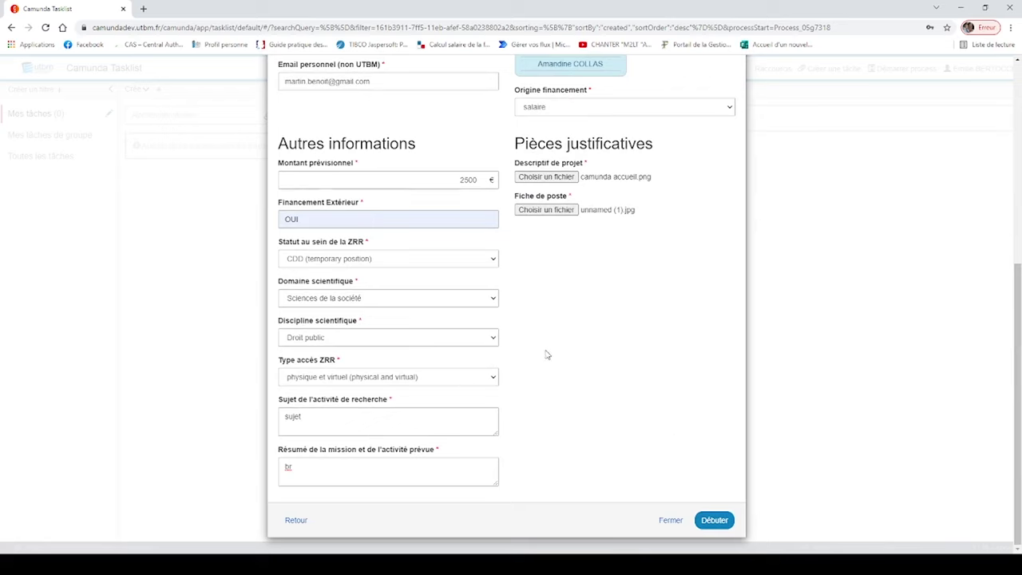
left_click(717, 523)
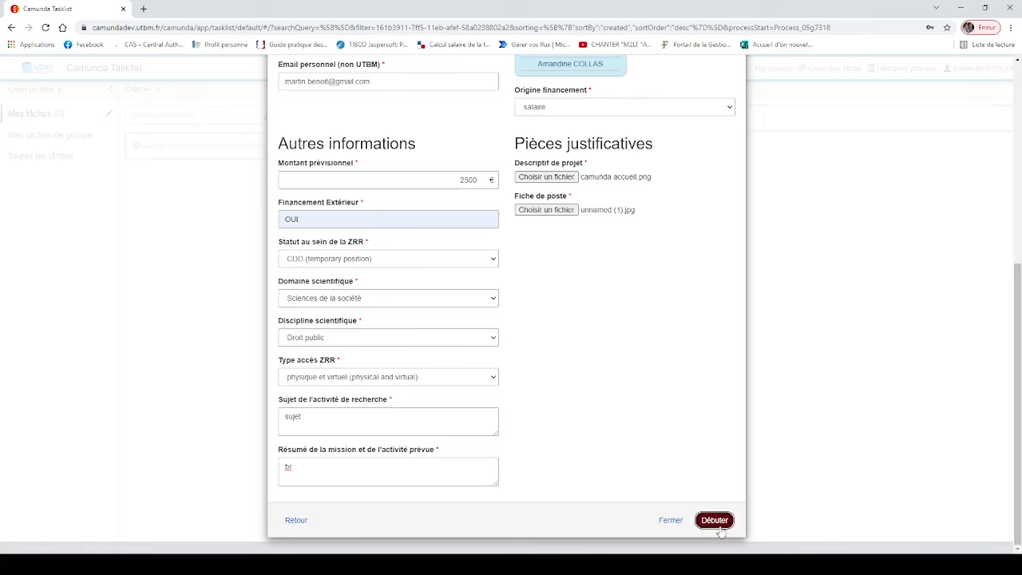